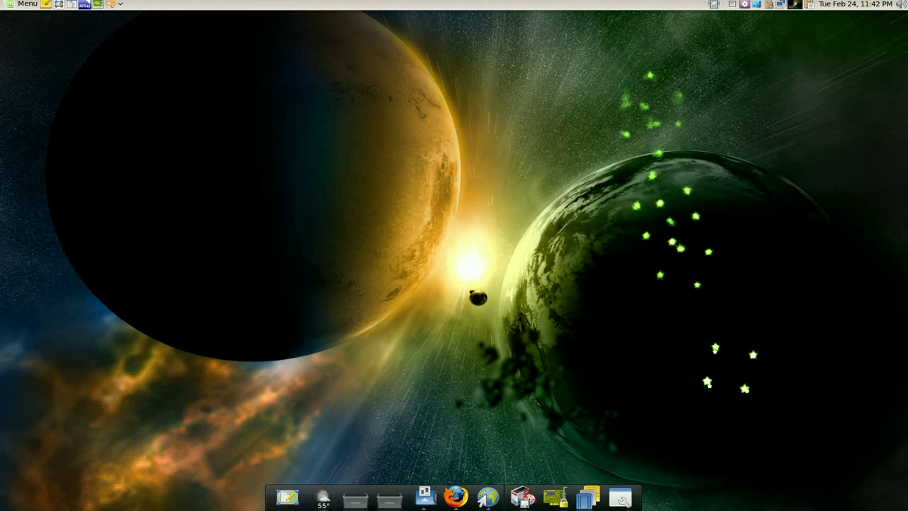
Return to the Appearance Preferences workspace and close the window with Custom effects kept.
mouse_move(885, 499)
left_click(783, 182)
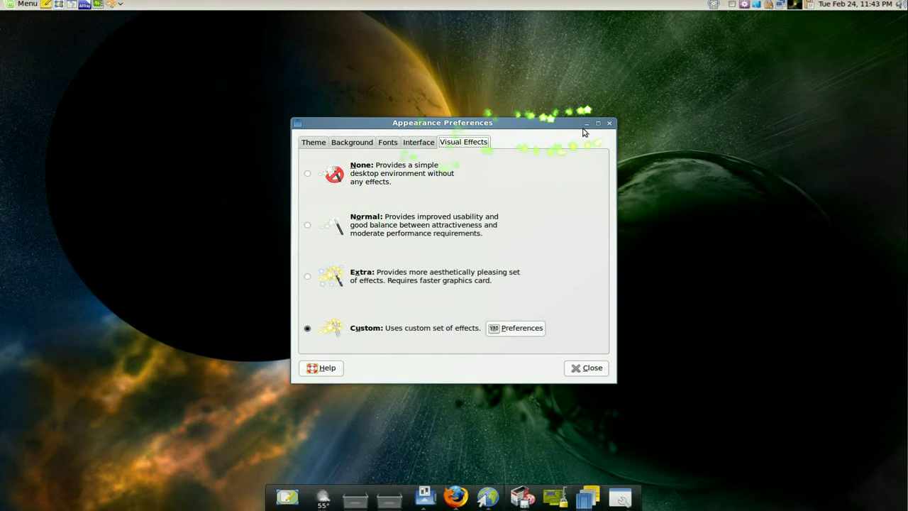
left_click(610, 125)
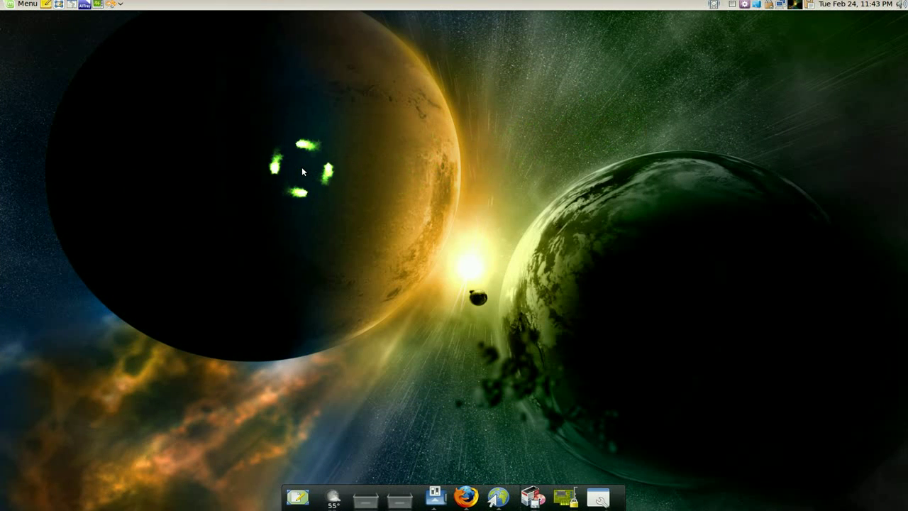
right_click(302, 167)
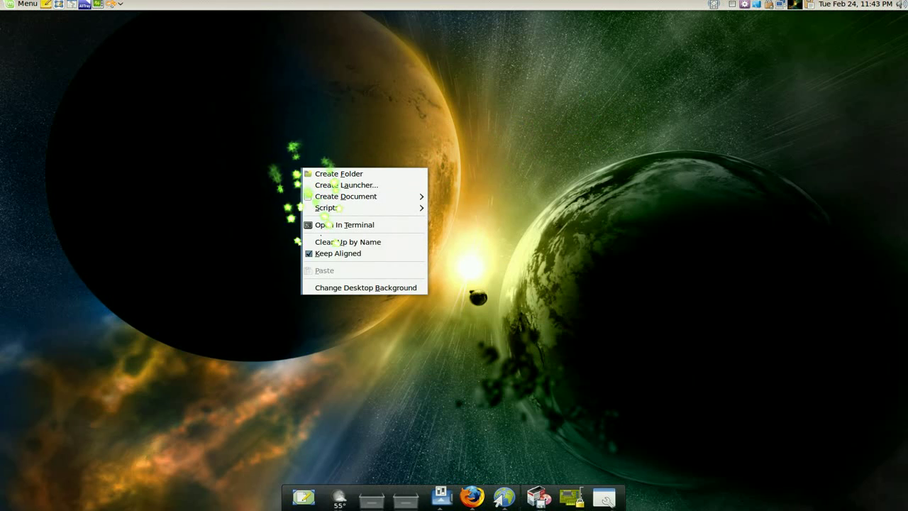
Open Change Desktop Background from the desktop menu and view the Visual Effects settings.
left_click(323, 287)
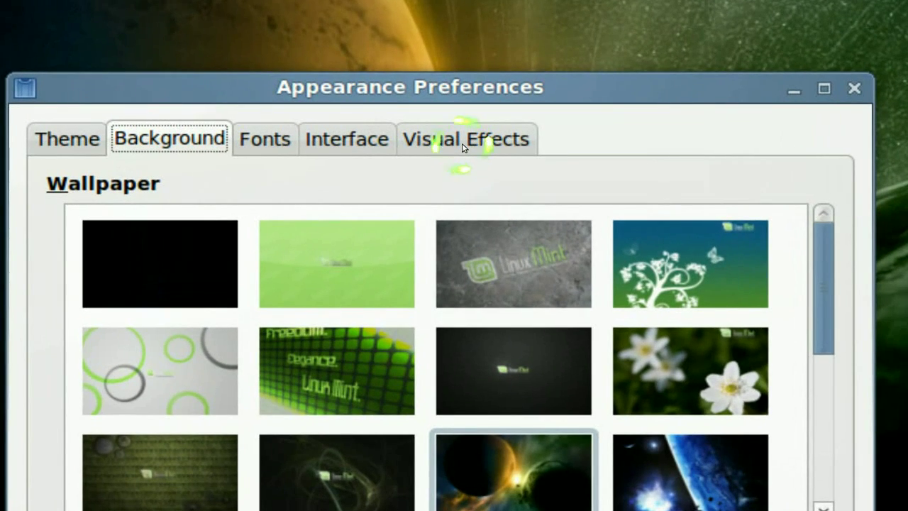
left_click(462, 147)
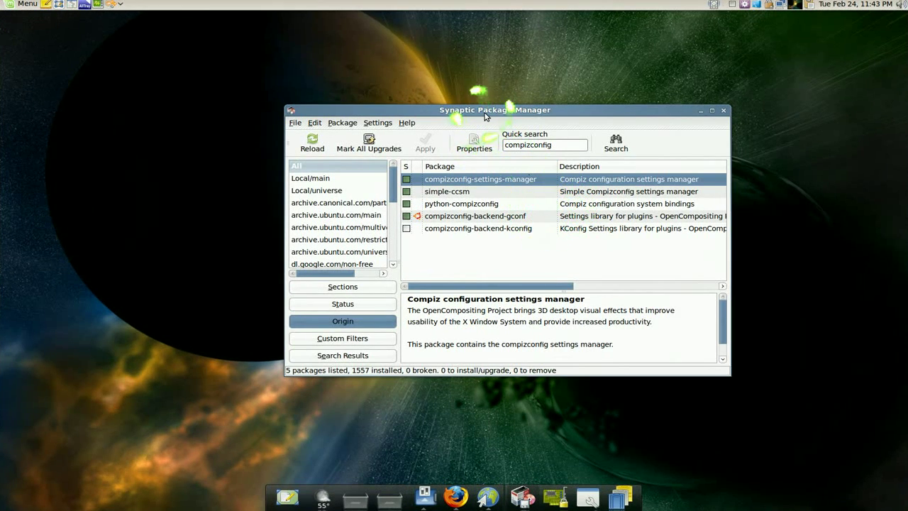
Scroll Synaptic's compizconfig results to confirm compizconfig-settings-manager is installed.
scroll(486, 118, "up", 5)
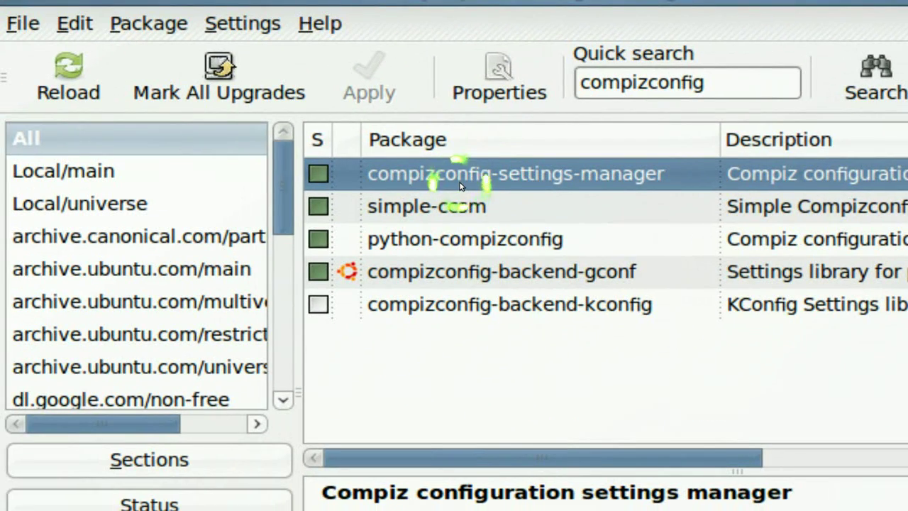
scroll(459, 186, "up", 1)
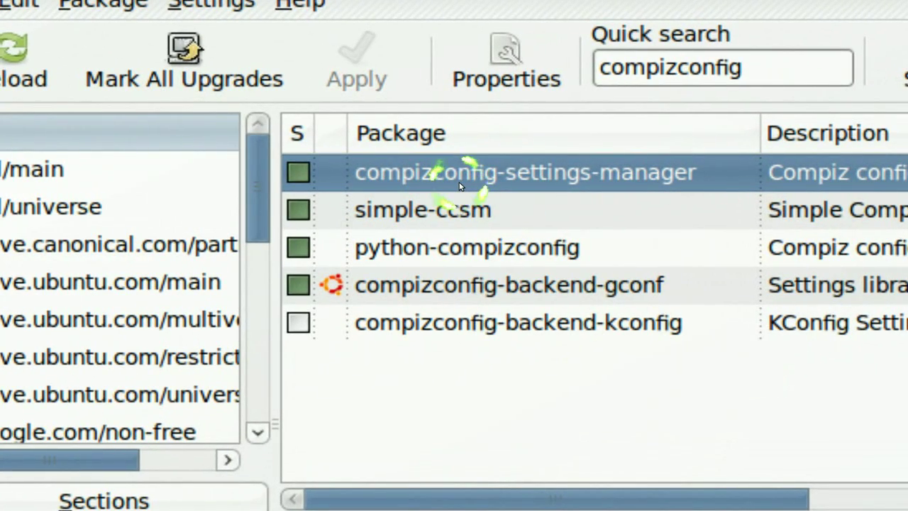
scroll(459, 186, "down", 5)
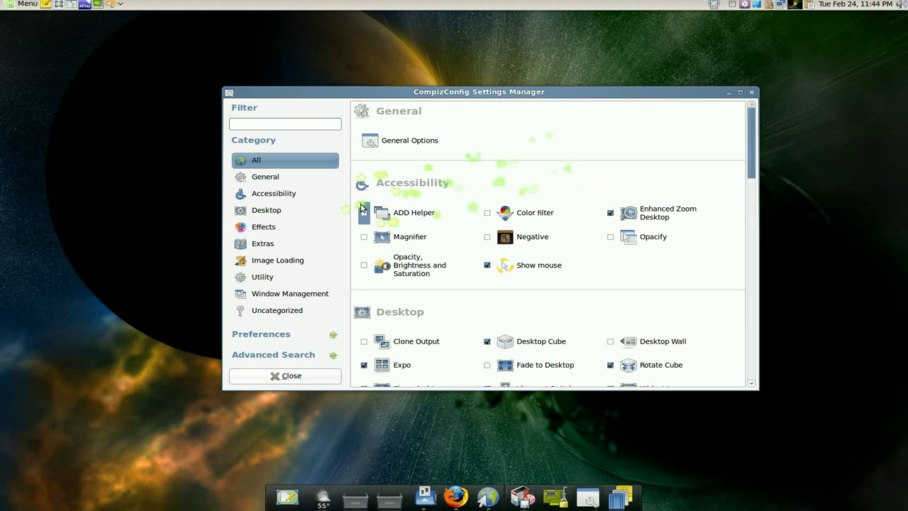
View General Options' Desktop Size: 4 horizontal, 2 vertical virtual size and 1 desktop.
left_click(262, 177)
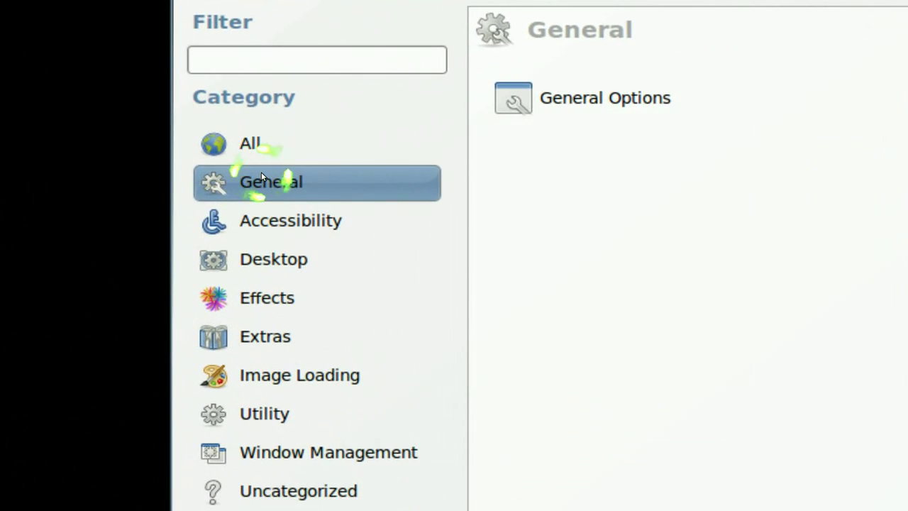
left_click(425, 129)
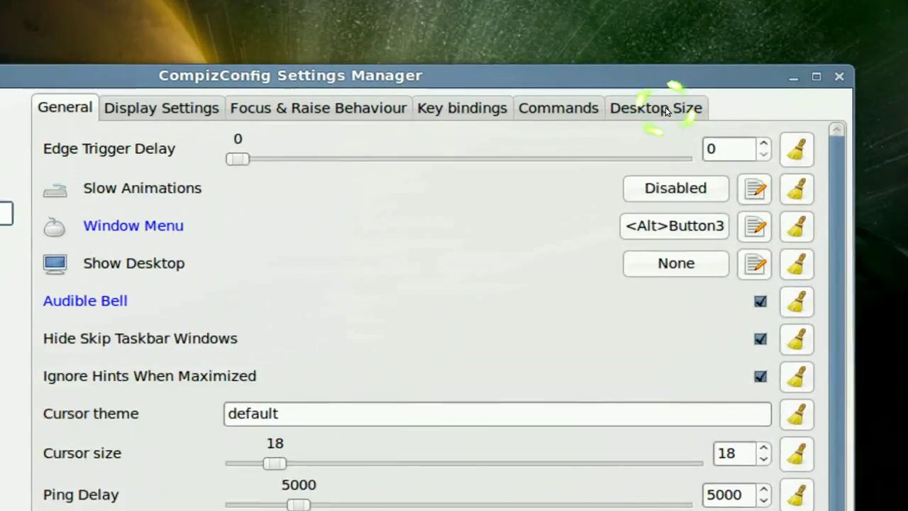
left_click(661, 108)
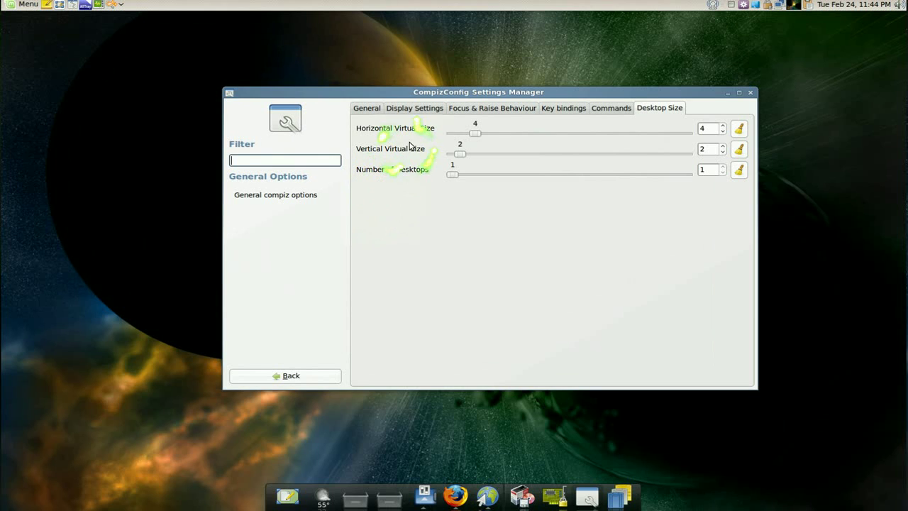
left_click(282, 377)
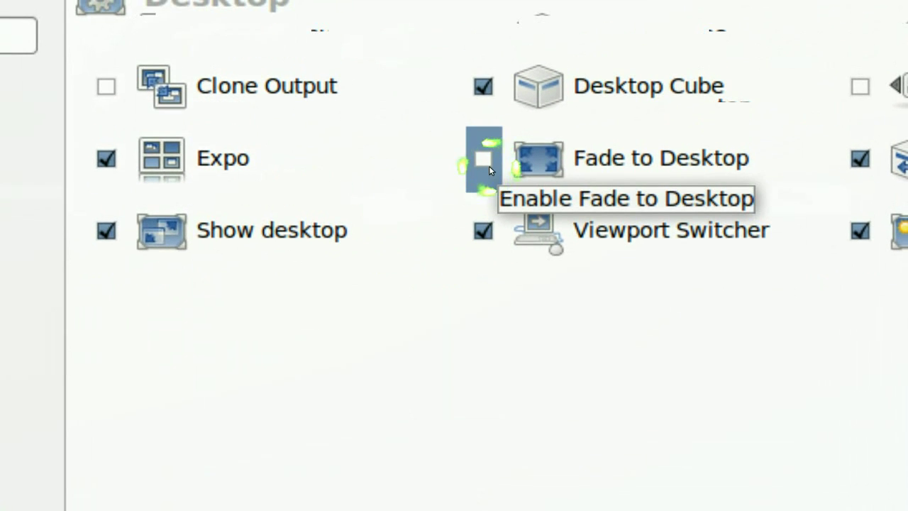
Try enabling Fade to Desktop, then decline it in the conflict dialog to keep Show desktop.
left_click(486, 165)
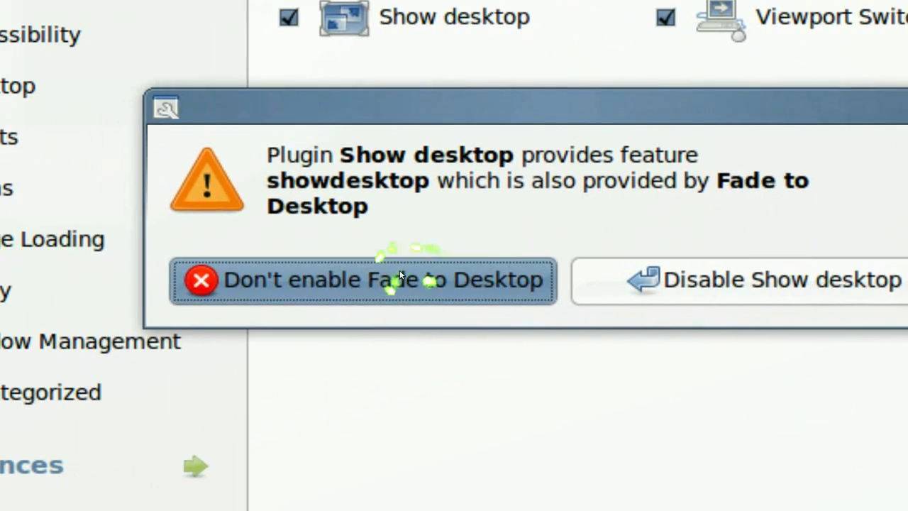
left_click(107, 271)
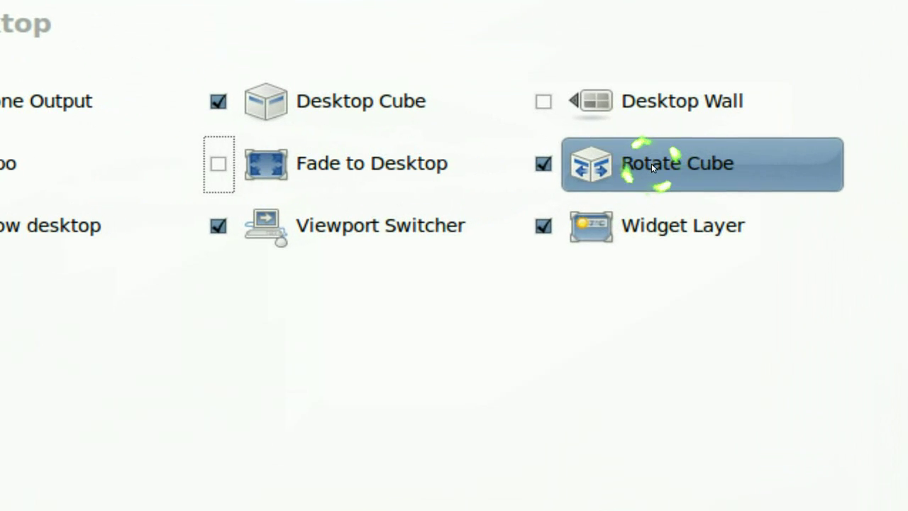
left_click(651, 163)
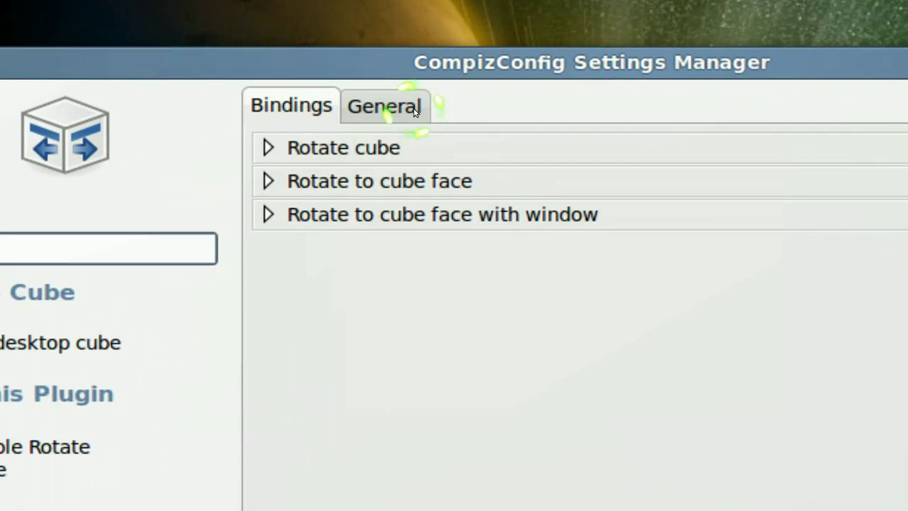
left_click(404, 108)
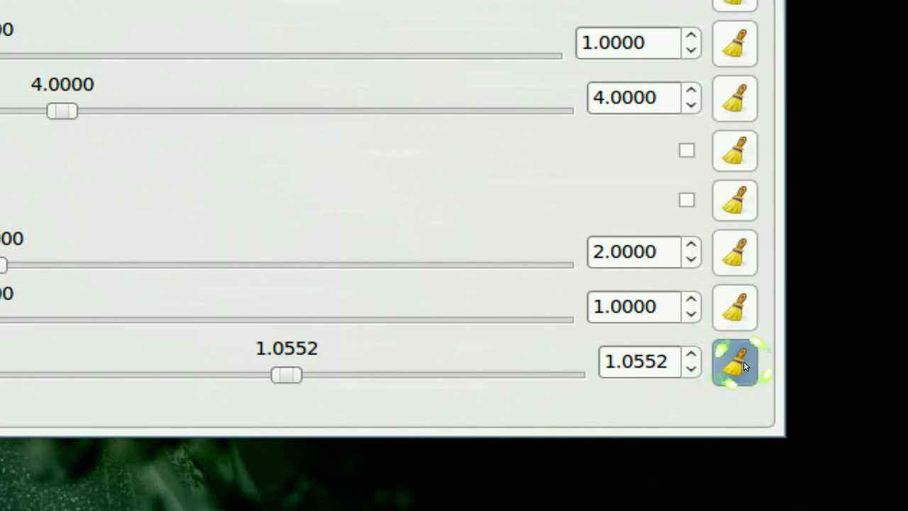
left_click(907, 345)
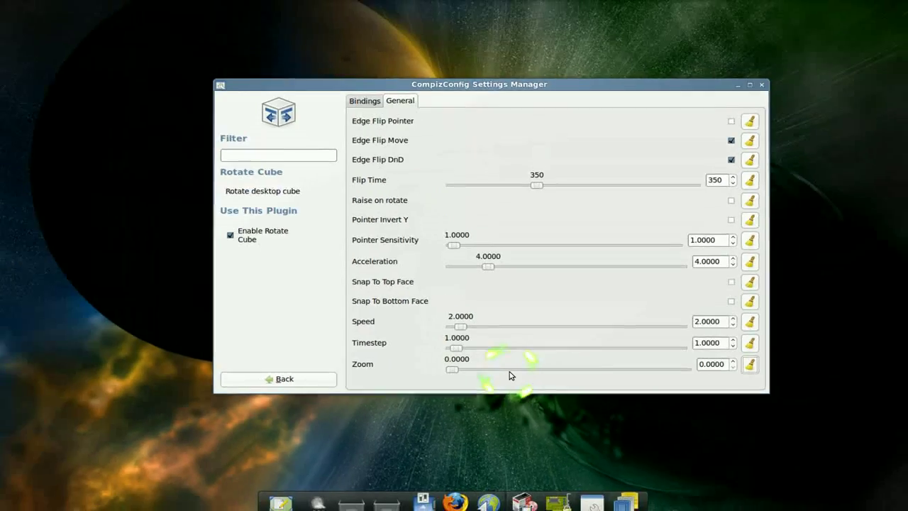
key("ctrl+alt+Right")
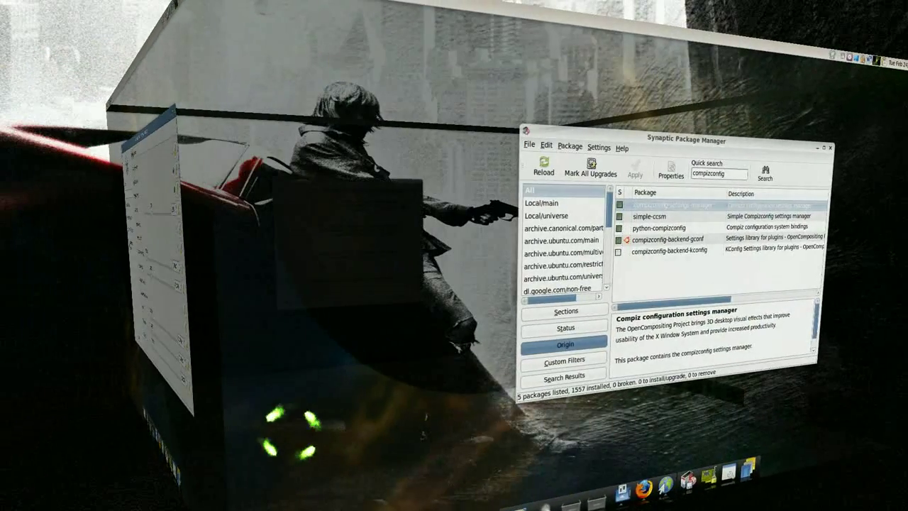
key("ctrl+alt+Left")
key("ctrl+alt+Left")
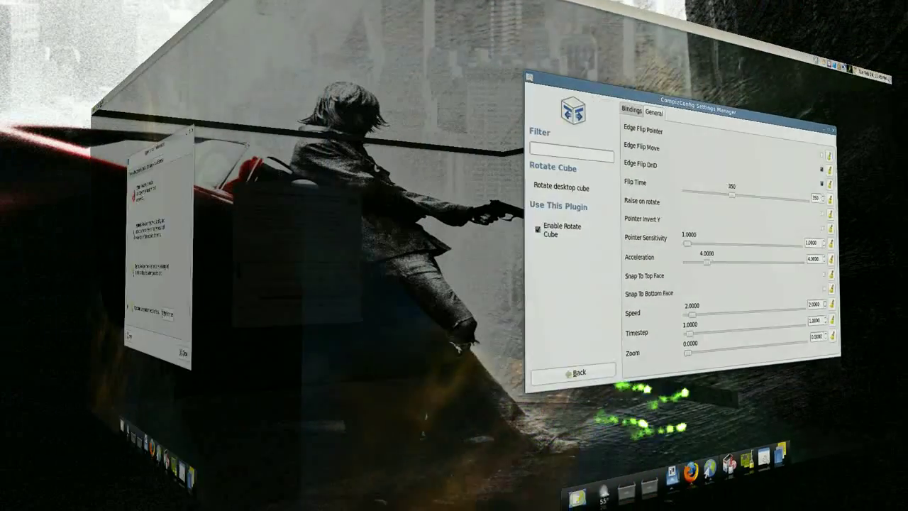
key("ctrl+alt+Right")
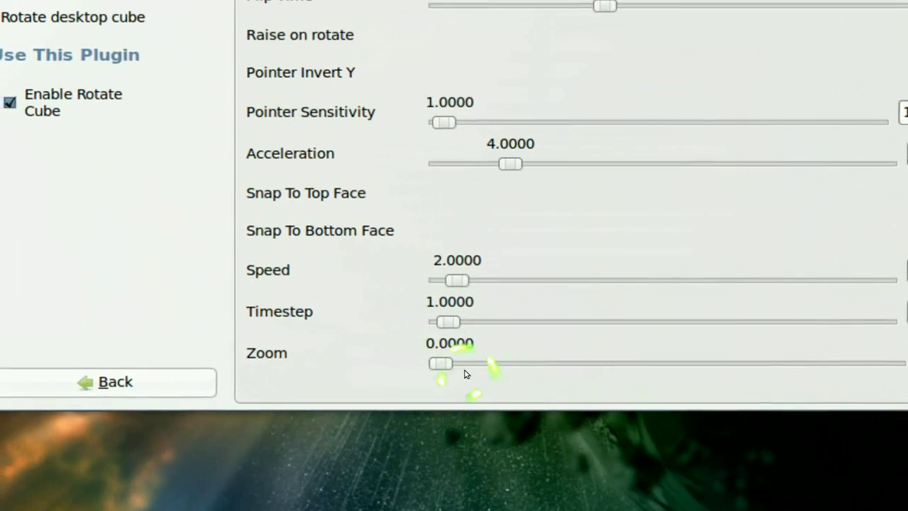
left_click_drag(454, 370, 558, 374)
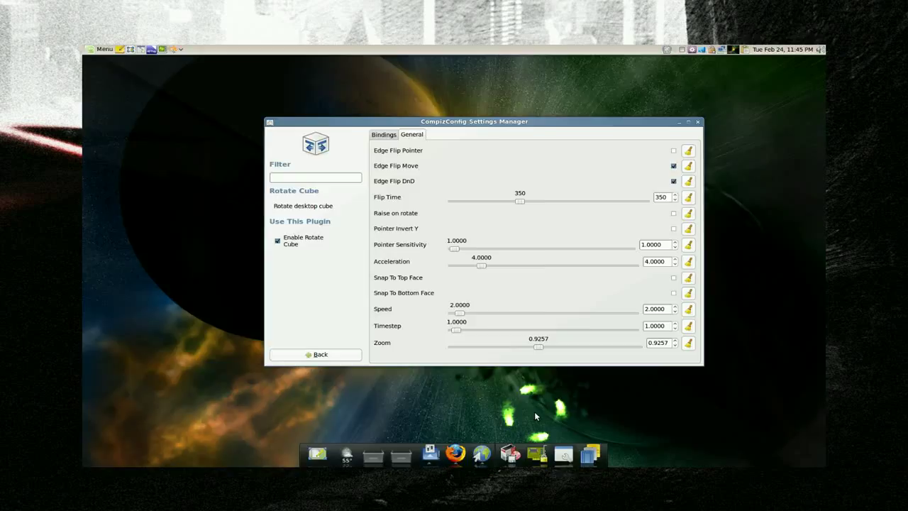
key("ctrl+alt+Right")
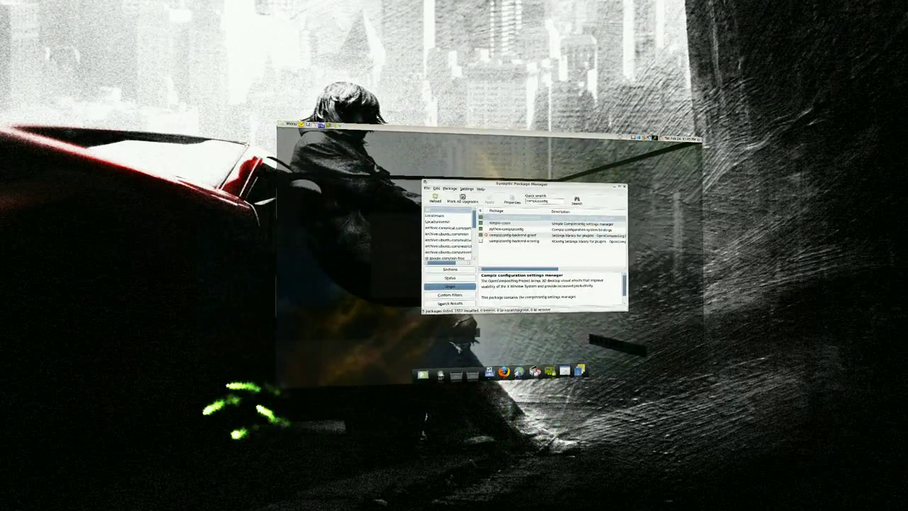
key("ctrl+alt+Left")
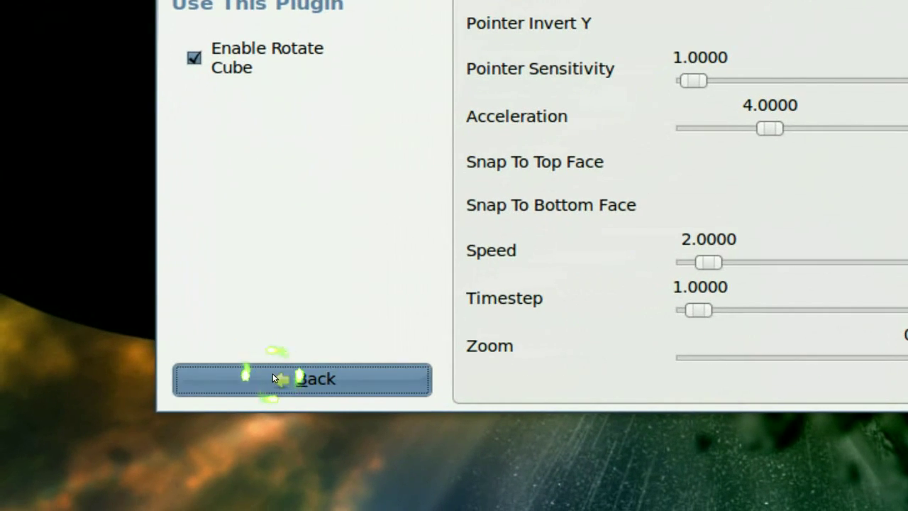
left_click(277, 374)
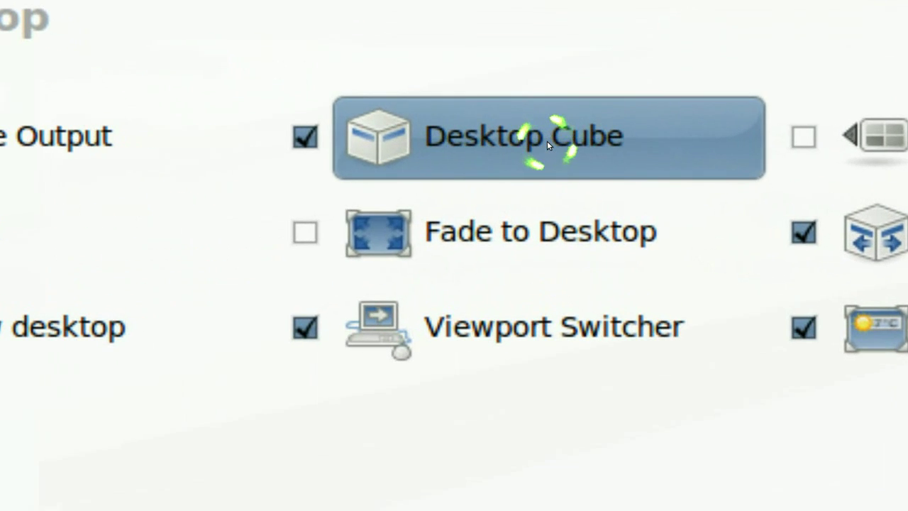
In Desktop Cube's Appearance options, expand Skydome and enable it with the image uwp6 (6).jpg.
left_click(546, 140)
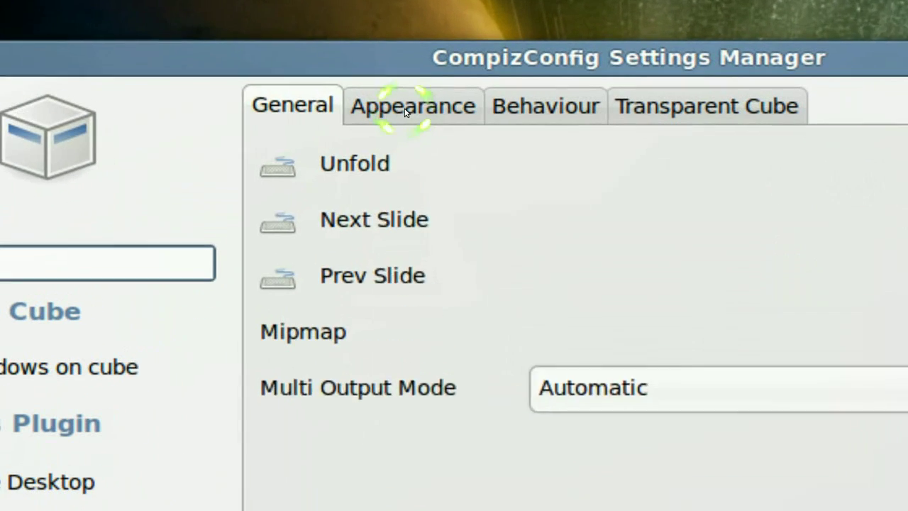
left_click(405, 111)
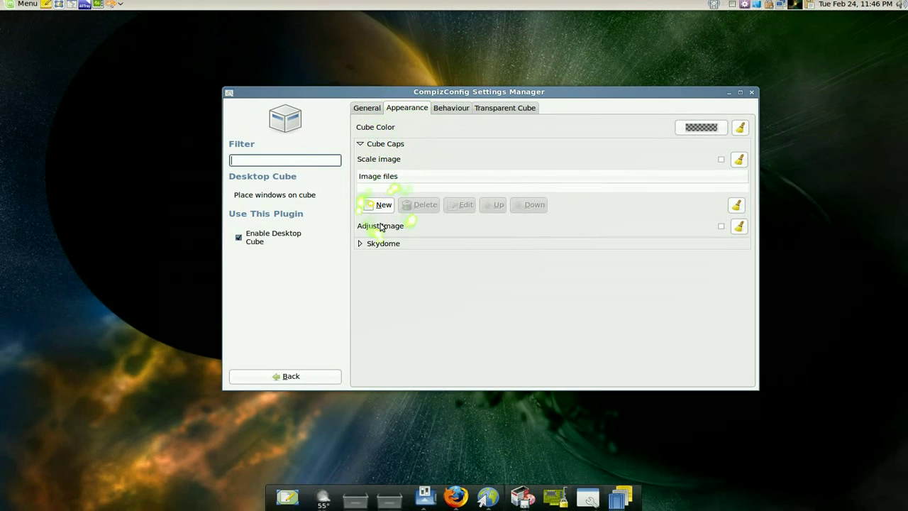
left_click(360, 244)
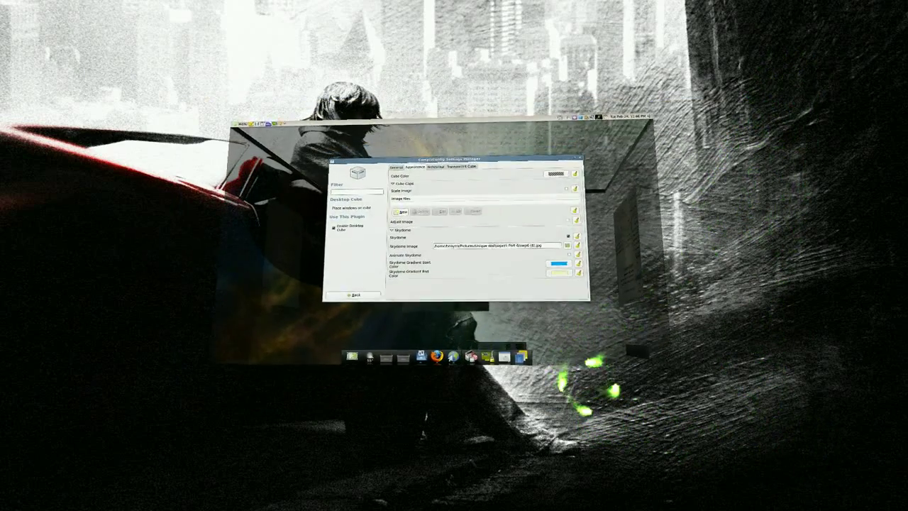
left_click_drag(588, 408, 640, 364)
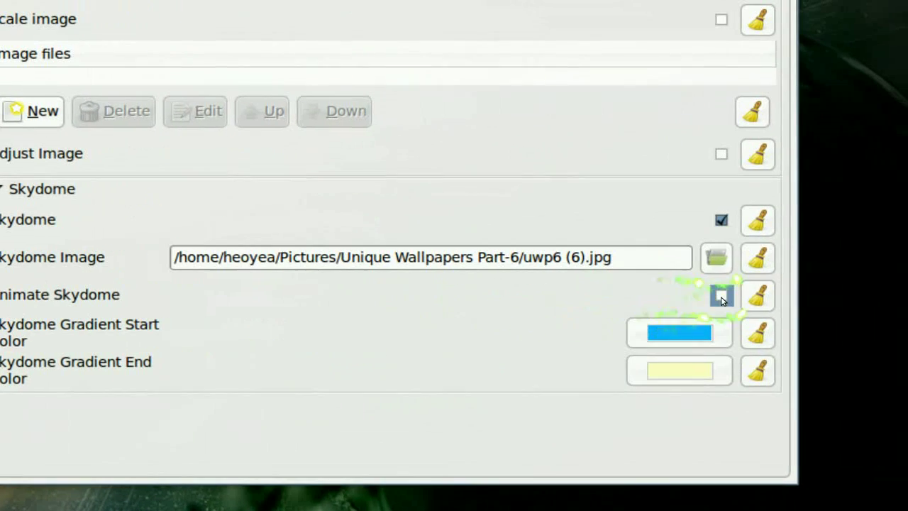
Turn on Animate Skydome and preview it by rotating the cube with Ctrl+Alt+Right.
left_click(721, 297)
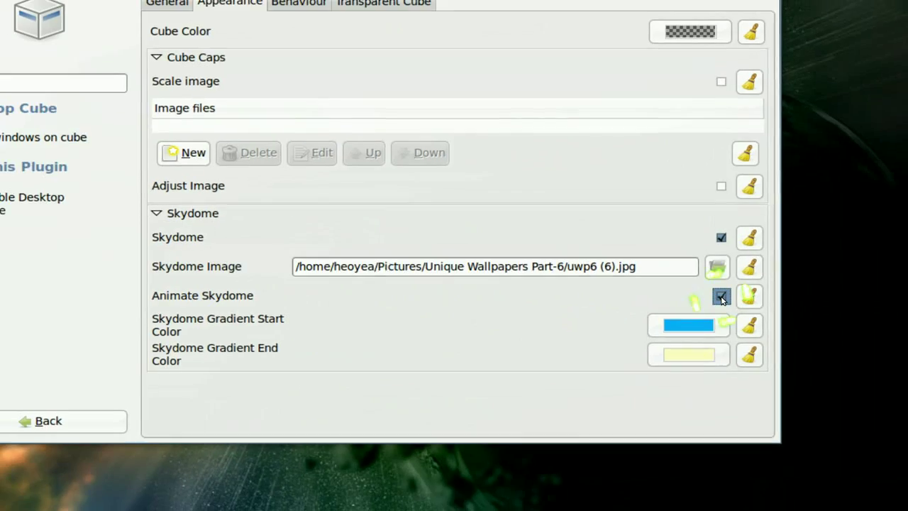
key("ctrl+alt+Right")
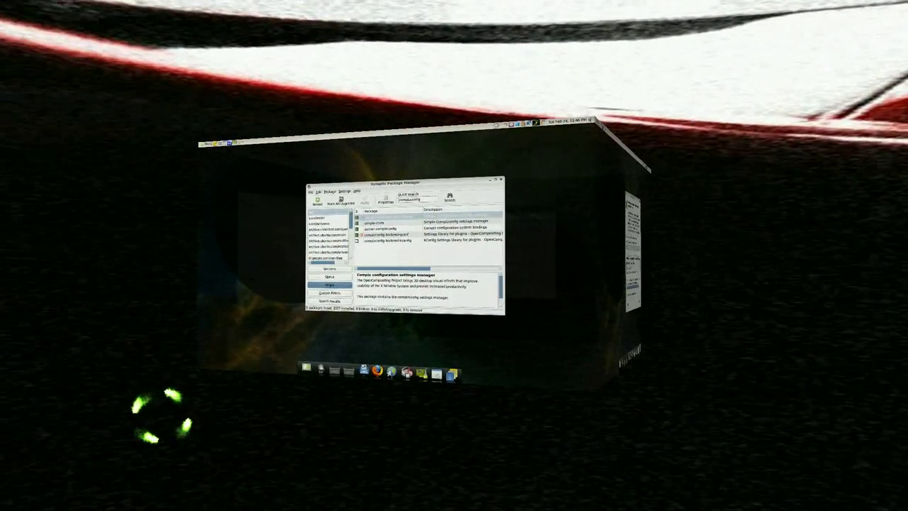
left_click_drag(161, 414, 699, 358)
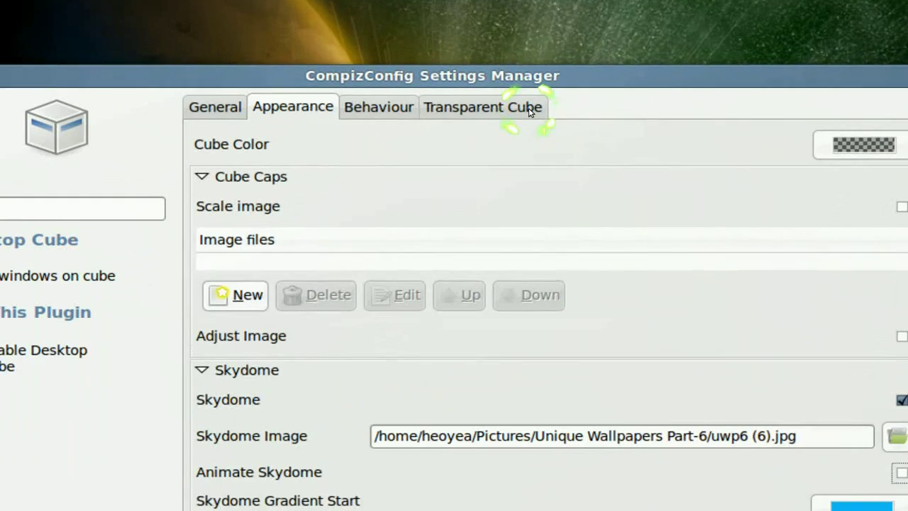
left_click(529, 110)
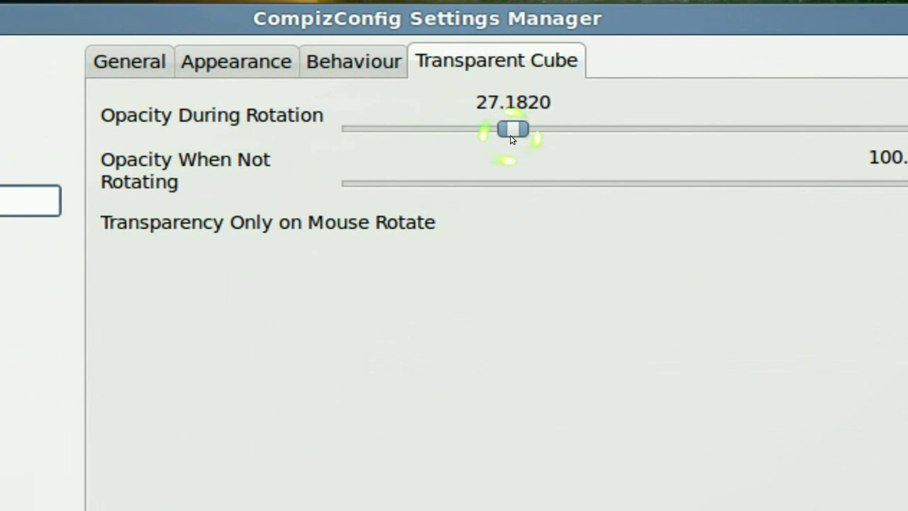
Raise Opacity During Rotation from 27.1820 to 40.6484 and go back to Desktop plugins.
left_click_drag(554, 135, 476, 134)
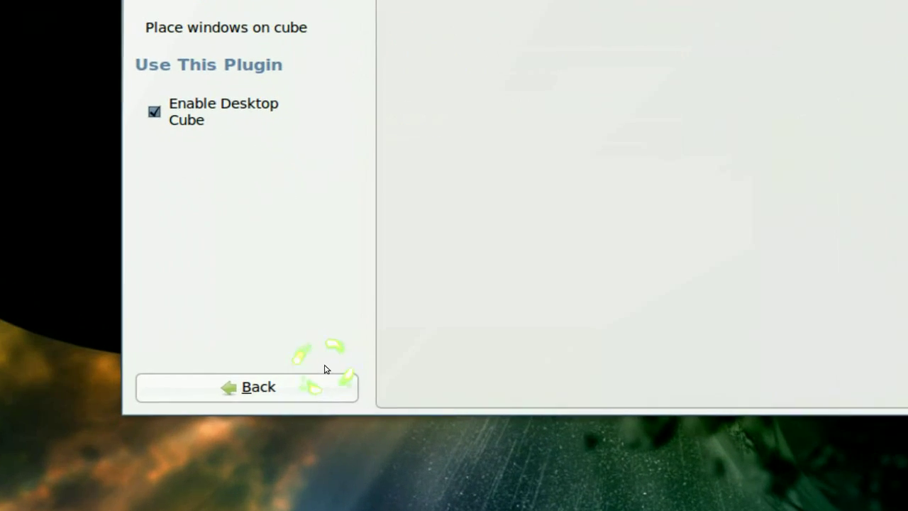
left_click(315, 376)
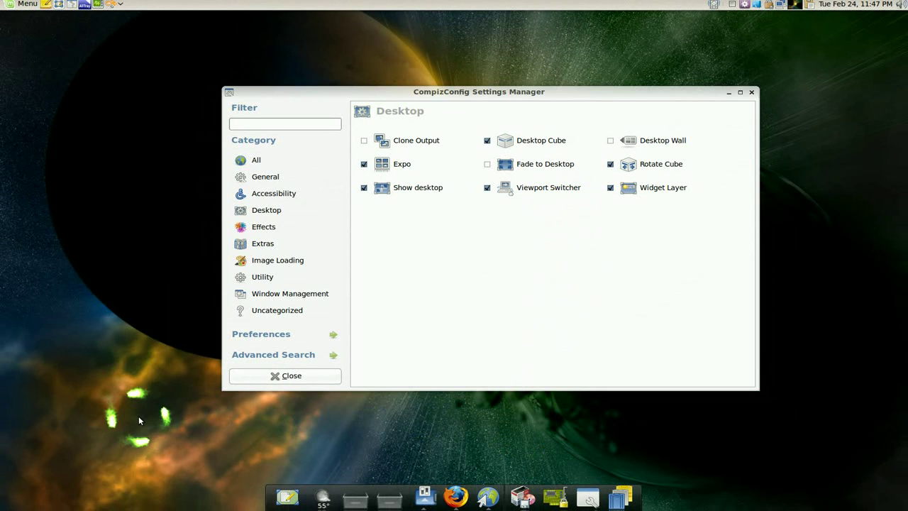
key("ctrl+alt+Right")
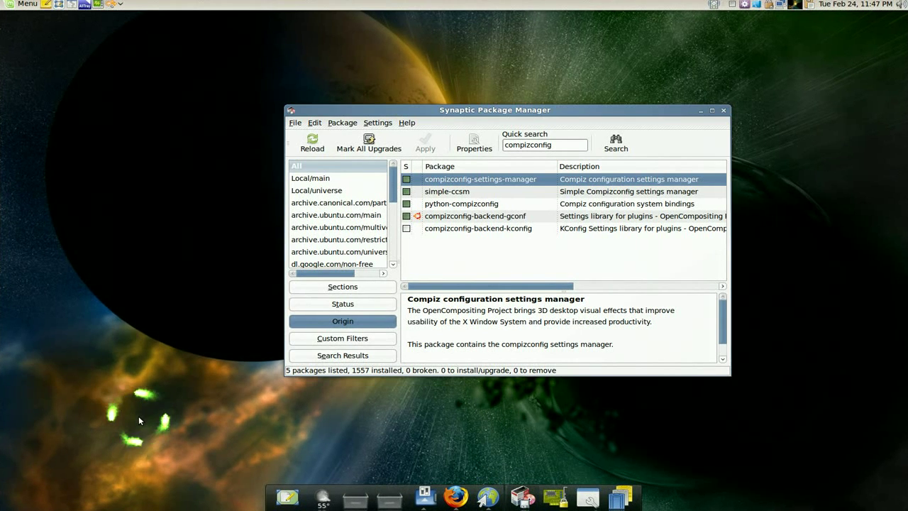
key("ctrl+alt+Right")
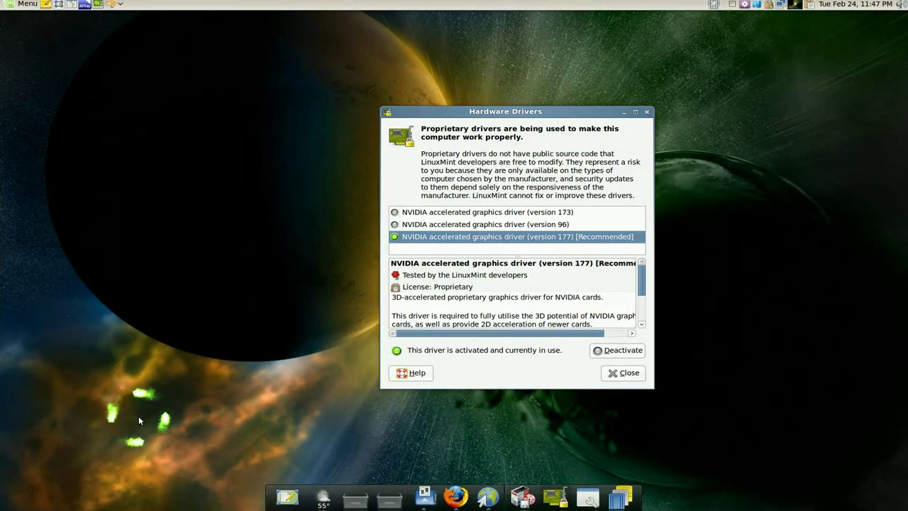
key("ctrl+alt+Right")
key("ctrl+alt+Right")
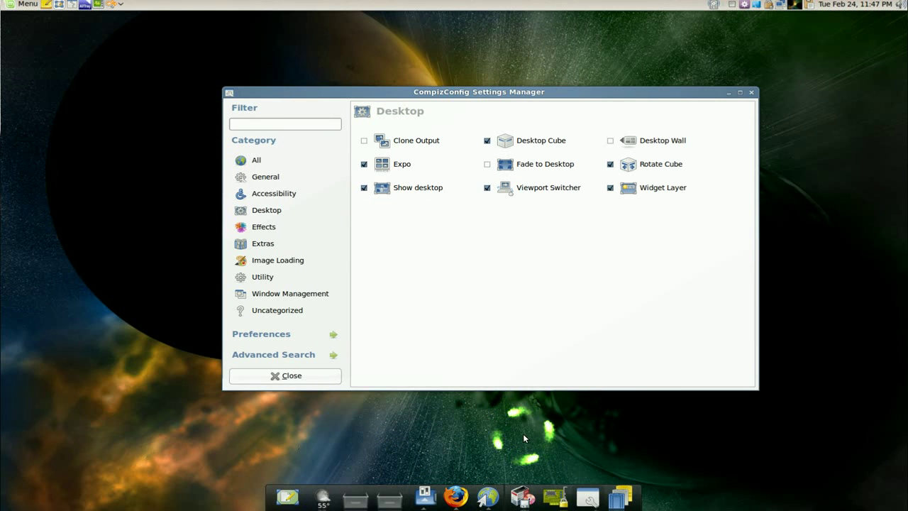
key("ctrl+alt+Left")
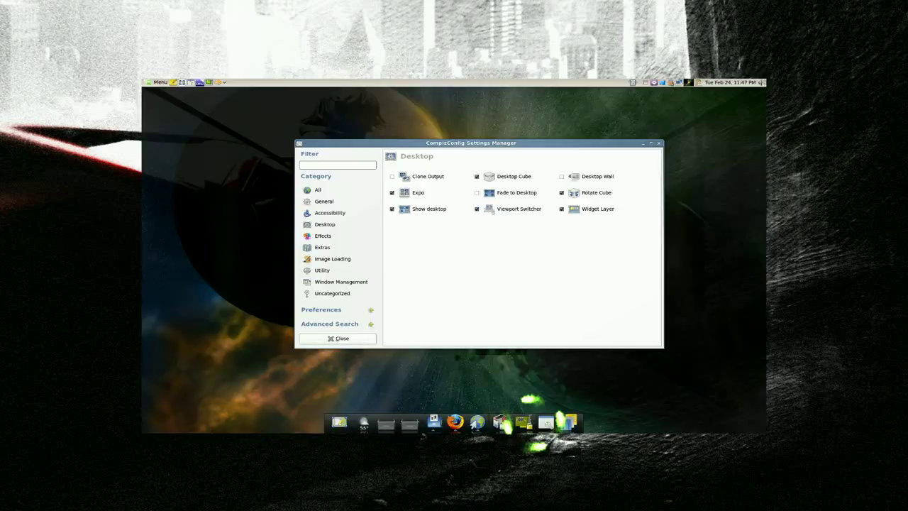
left_click_drag(532, 426, 557, 249)
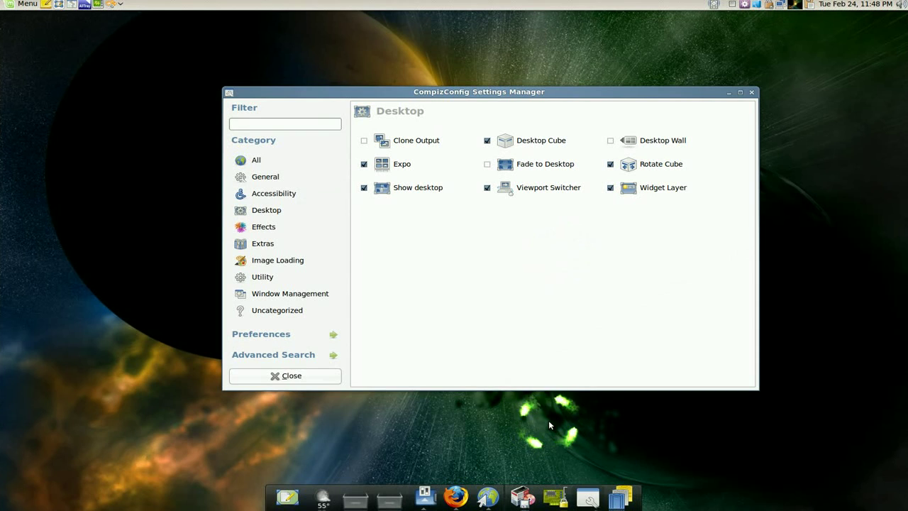
key("ctrl+alt+Right")
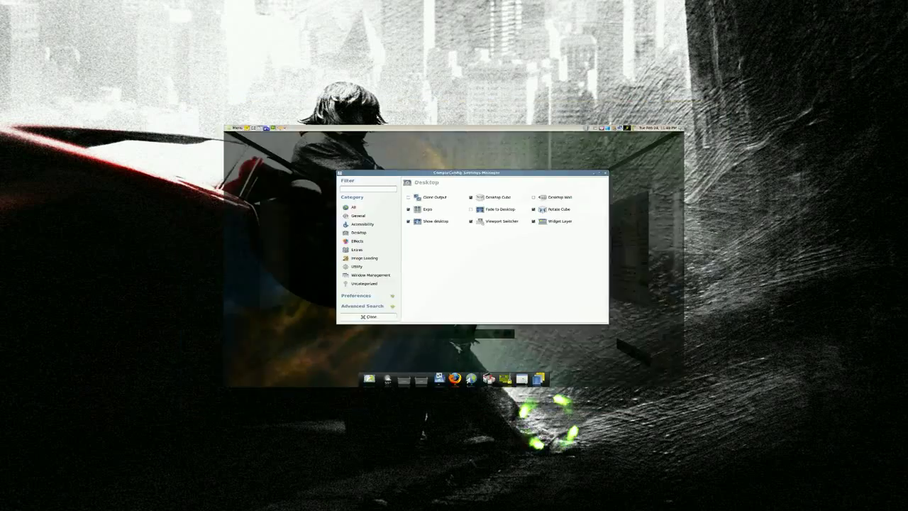